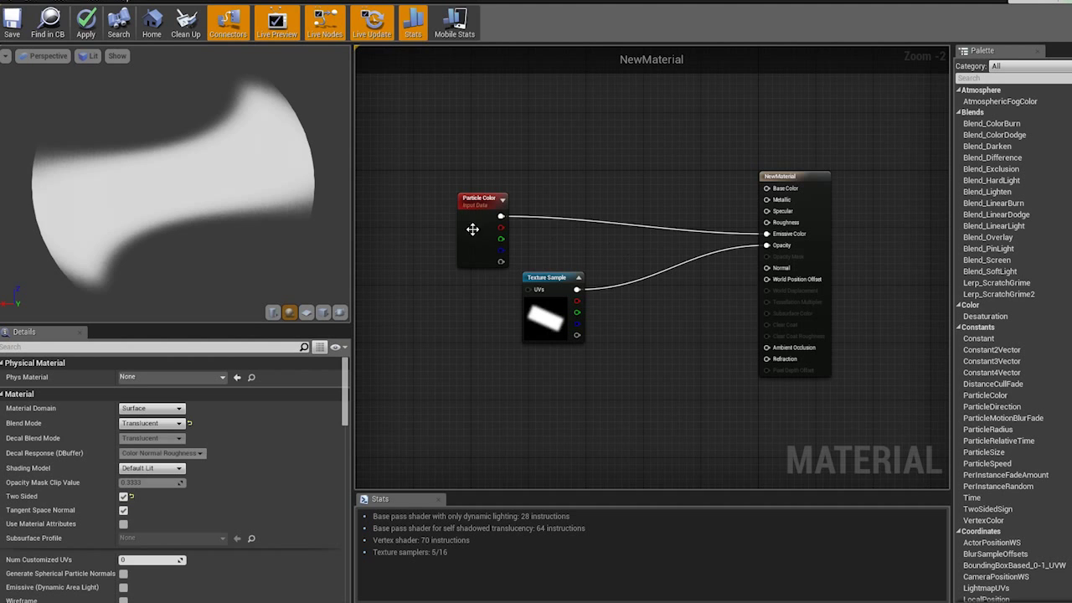
Resize and reposition the material editor window, then pan the node graph.
{"action": "double_click", "coordinate": [485, 42]}
{"action": "left_click_drag", "start_coordinate": [485, 41], "coordinate": [778, 356]}
{"action": "double_click", "coordinate": [557, 353]}
{"action": "right_click_drag", "start_coordinate": [638, 234], "coordinate": [618, 246]}
{"action": "left_click", "coordinate": [618, 182]}
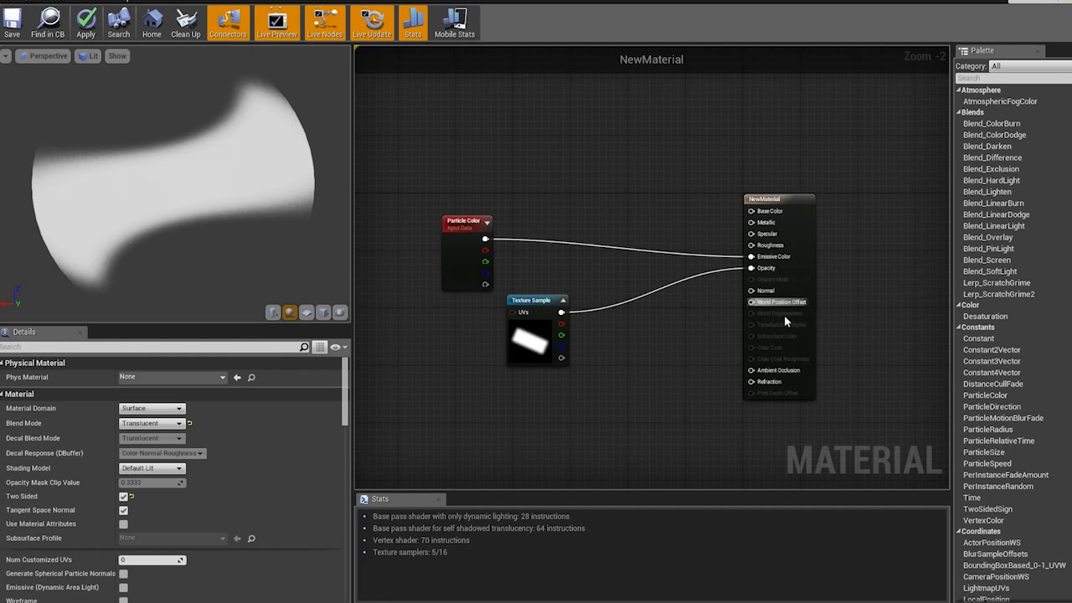
Select the Texture Sample node and locate its confetti texture in the Content Browser.
{"action": "right_click", "coordinate": [728, 398]}
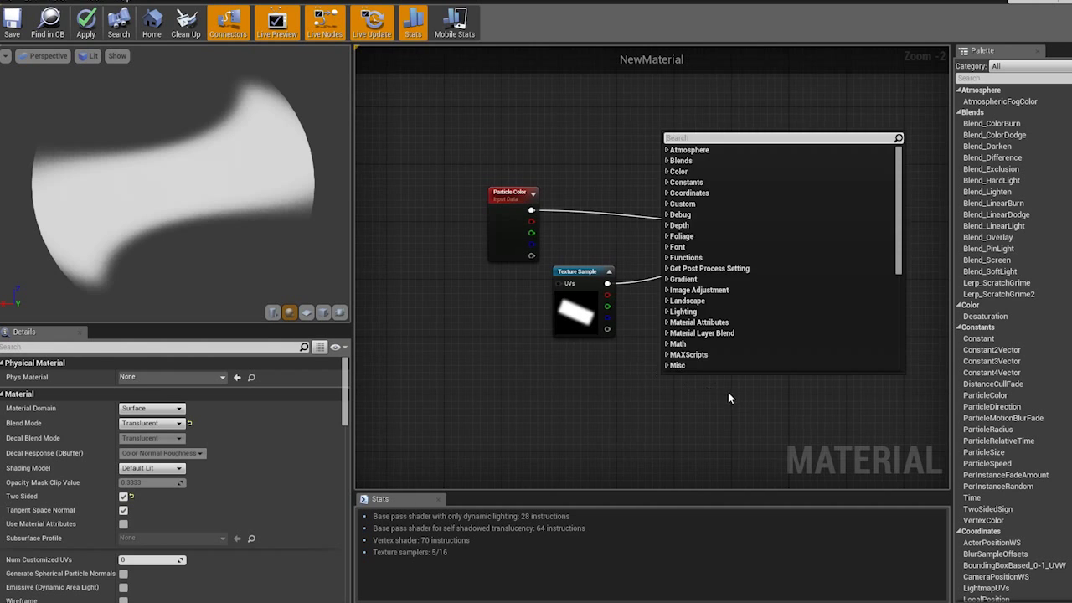
{"action": "left_click", "coordinate": [591, 314]}
{"action": "left_click", "coordinate": [590, 314]}
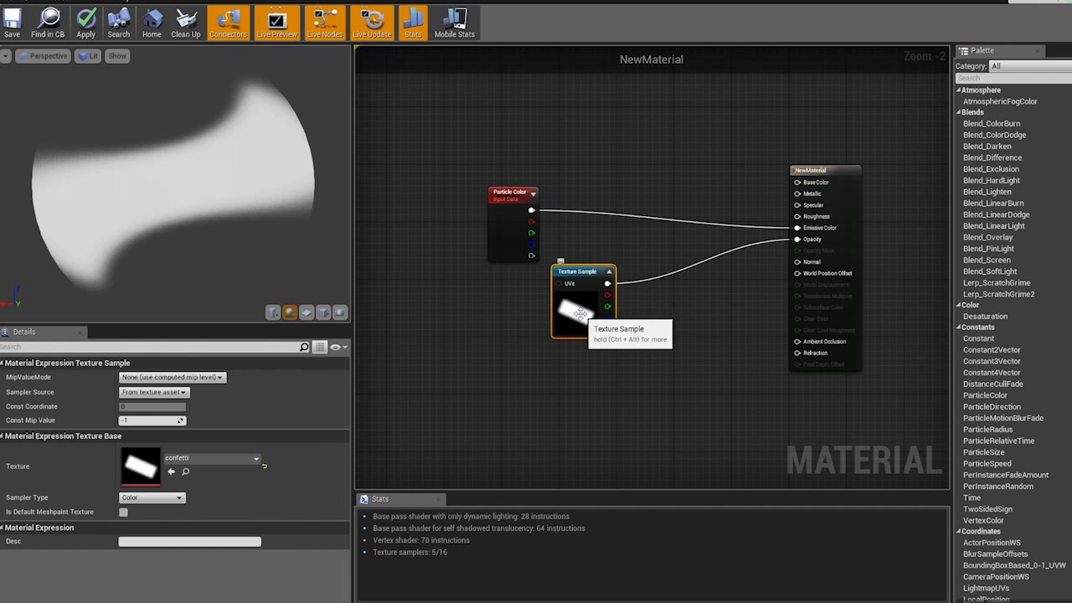
{"action": "left_click", "coordinate": [185, 472]}
{"action": "left_click_drag", "start_coordinate": [451, 22], "coordinate": [721, 52]}
Open the confetti texture in the Texture Editor and maximize its window.
{"action": "right_click", "coordinate": [198, 507]}
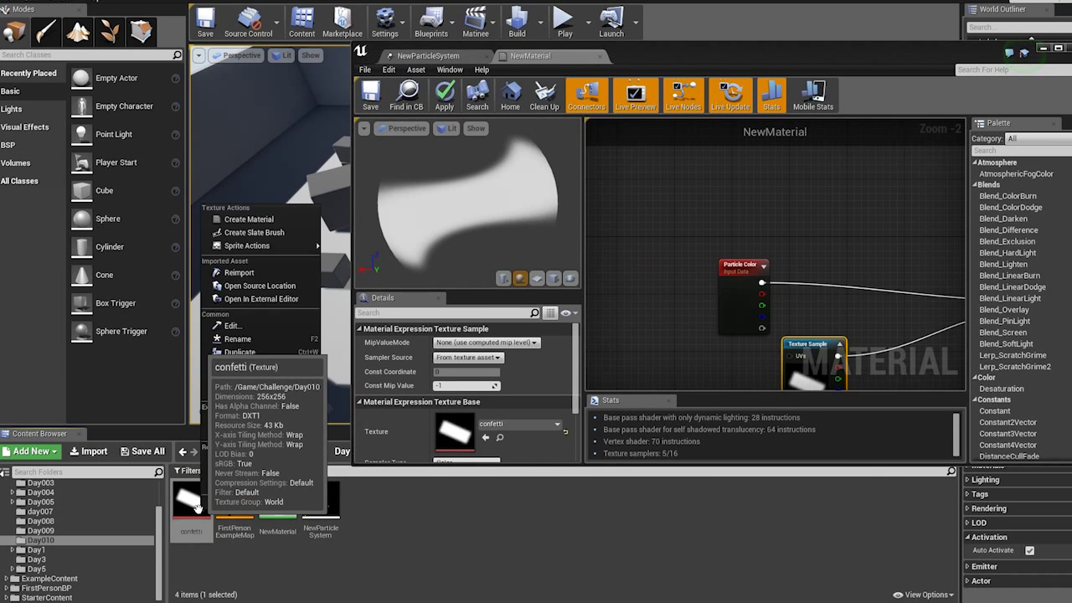
{"action": "left_click", "coordinate": [193, 504]}
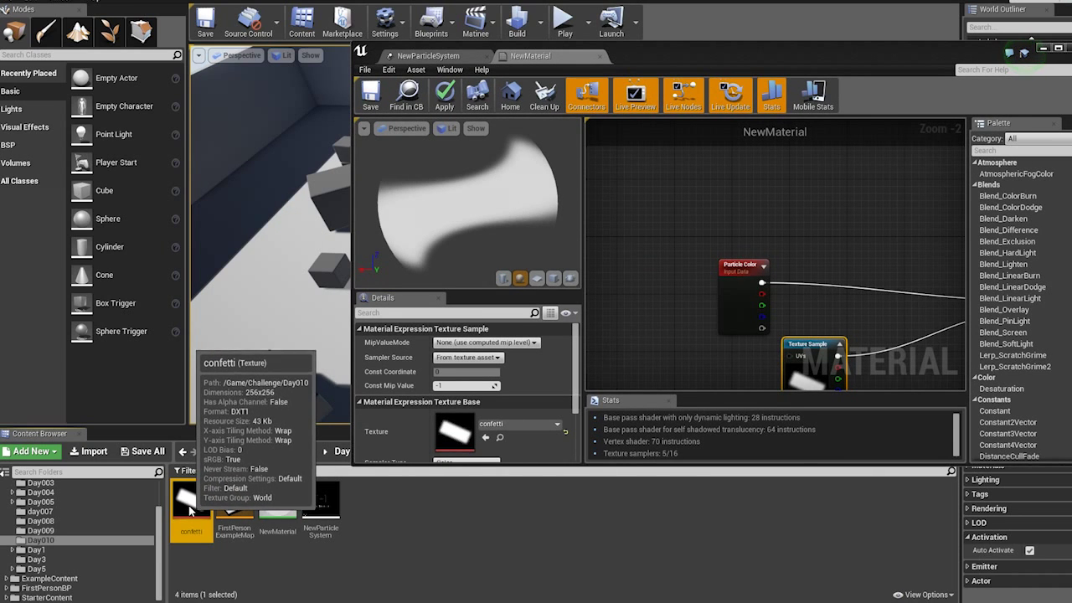
{"action": "double_click", "coordinate": [186, 501]}
{"action": "double_click", "coordinate": [700, 77]}
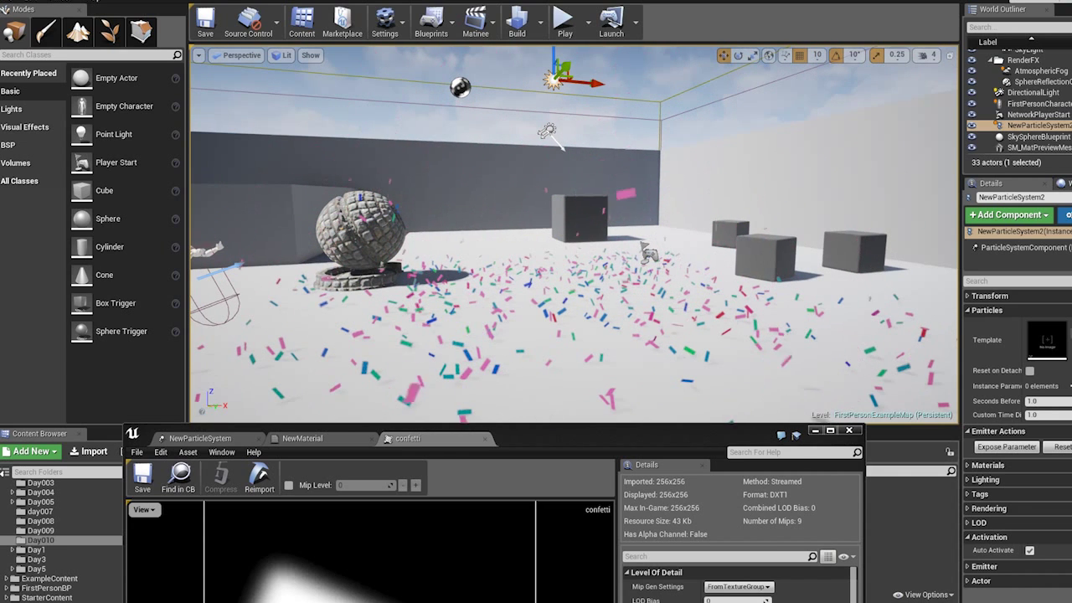
Pull the level camera back to view the scattered confetti, then maximize the material editor.
{"action": "left_click_drag", "start_coordinate": [586, 251], "coordinate": [515, 322]}
{"action": "left_click_drag", "start_coordinate": [609, 431], "coordinate": [619, 1]}
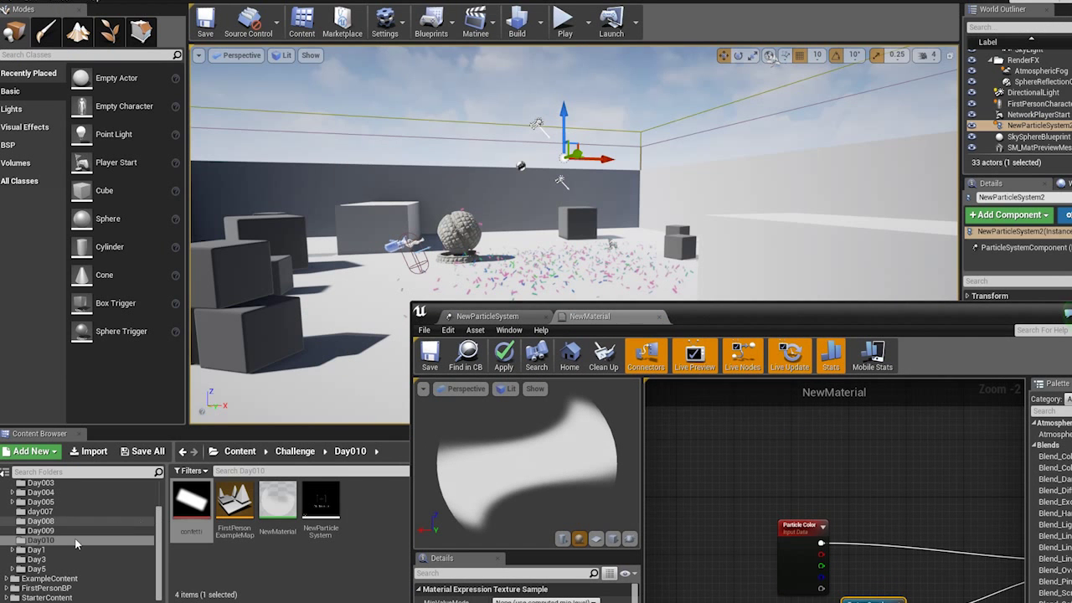
{"action": "scroll", "coordinate": [50, 499], "scroll_direction": "down", "scroll_amount": 1}
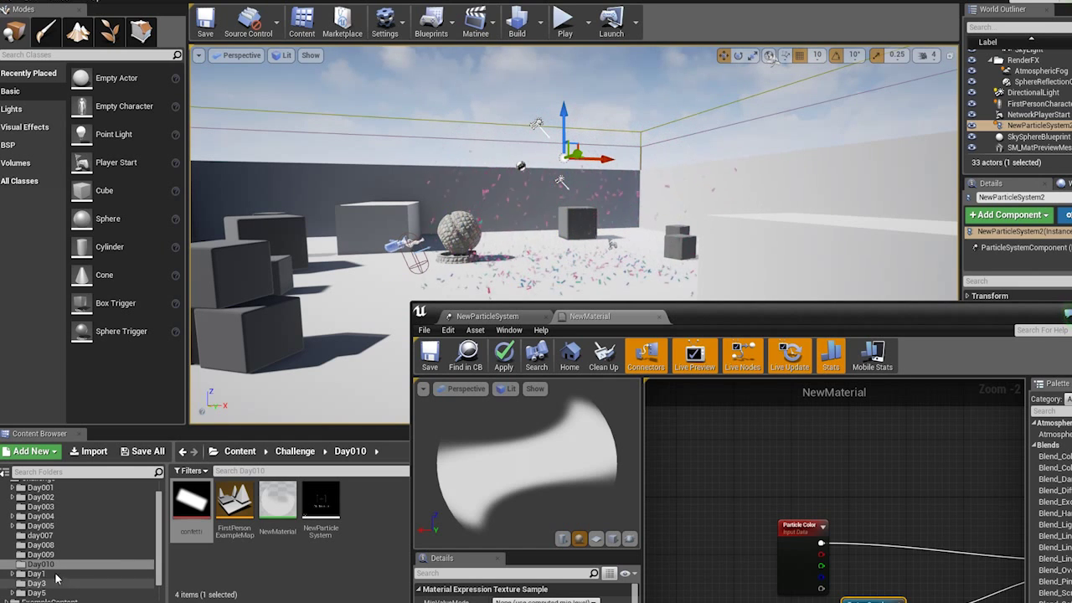
{"action": "scroll", "coordinate": [81, 551], "scroll_direction": "up", "scroll_amount": 2}
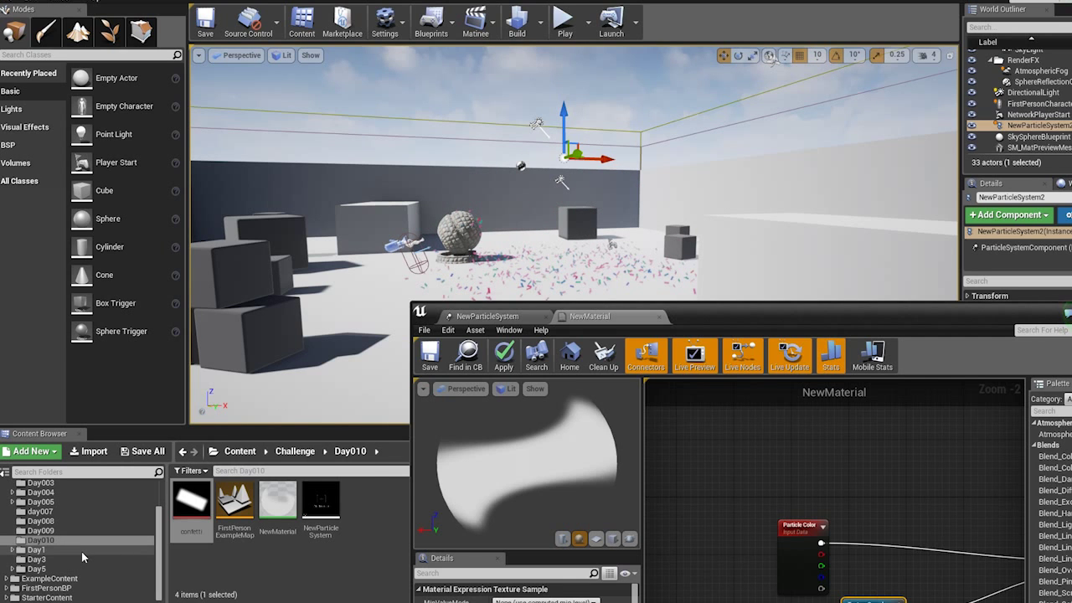
{"action": "double_click", "coordinate": [839, 314]}
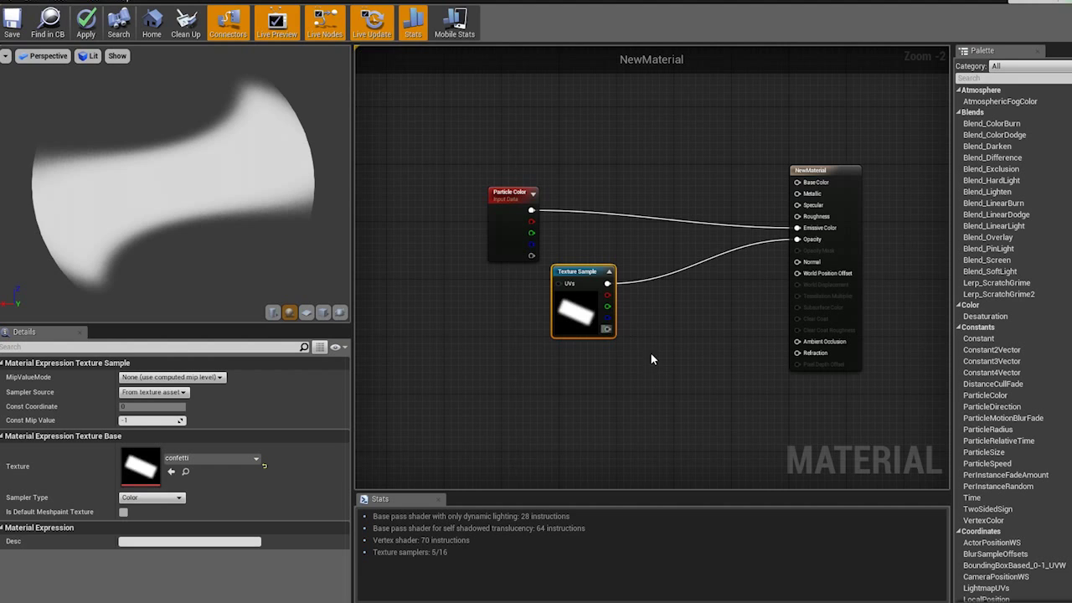
Marquee-select the three material nodes, then deselect them to show the material settings.
{"action": "left_click_drag", "start_coordinate": [449, 141], "coordinate": [891, 406]}
{"action": "left_click", "coordinate": [892, 425]}
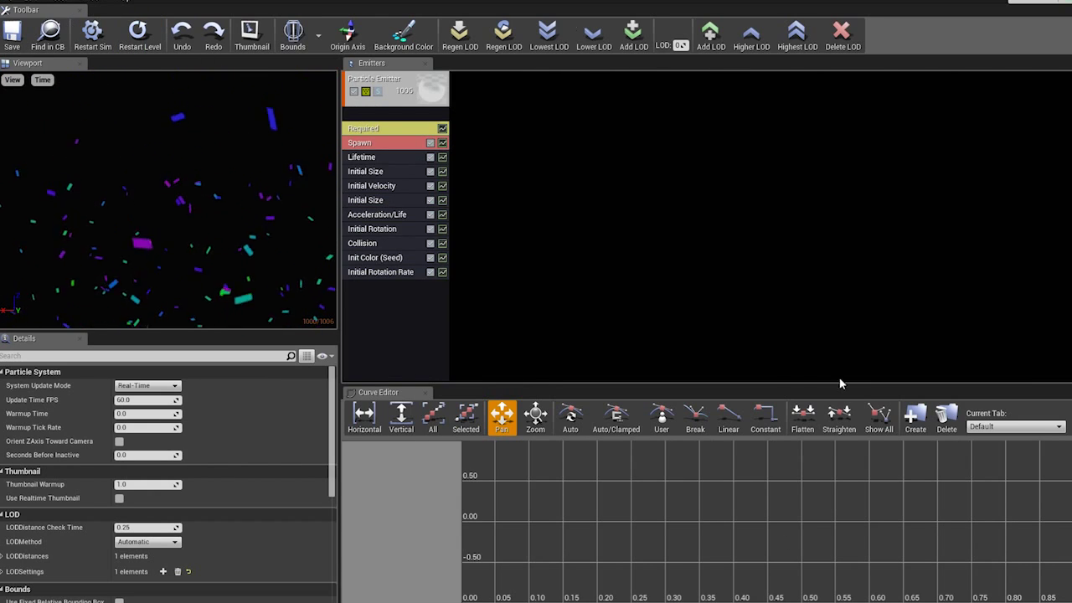
In the emitter's Required module, try PSA Velocity then PSA Square screen alignment.
{"action": "left_click", "coordinate": [417, 350]}
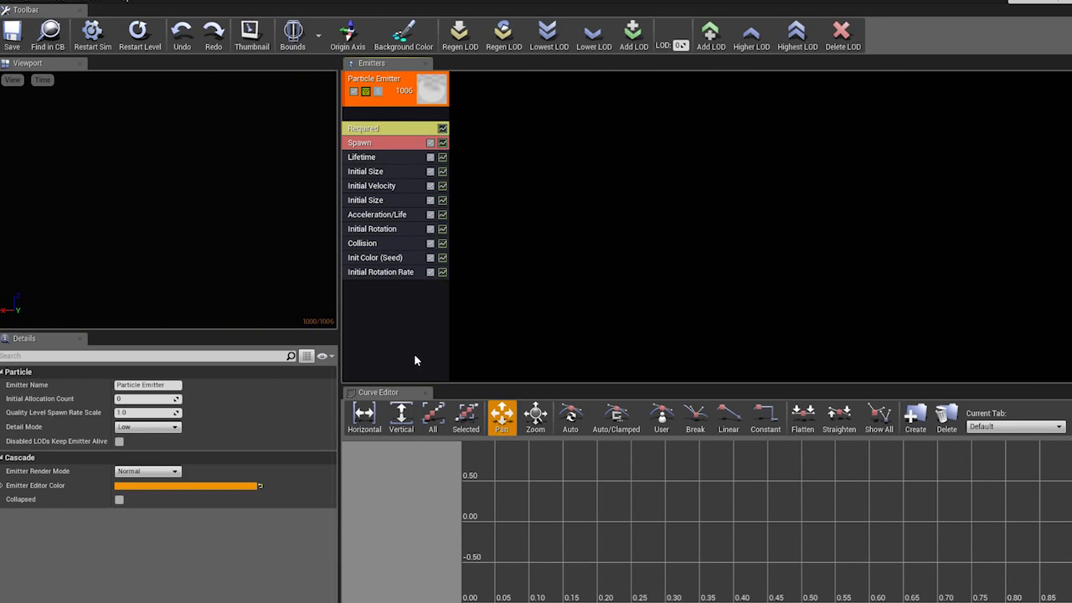
{"action": "left_click", "coordinate": [396, 129]}
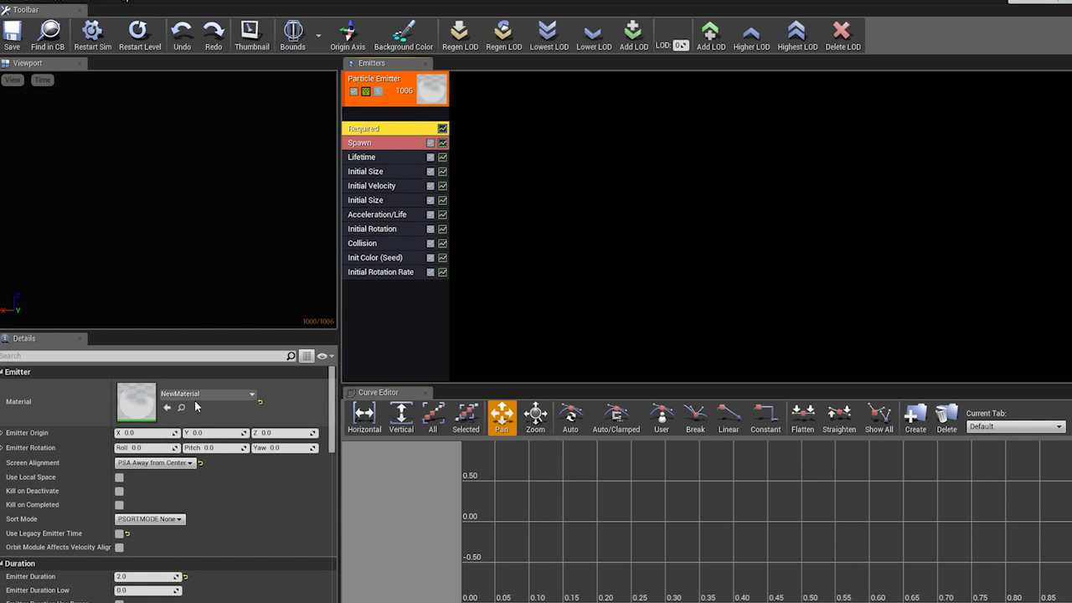
{"action": "left_click", "coordinate": [145, 463]}
{"action": "left_click", "coordinate": [140, 494]}
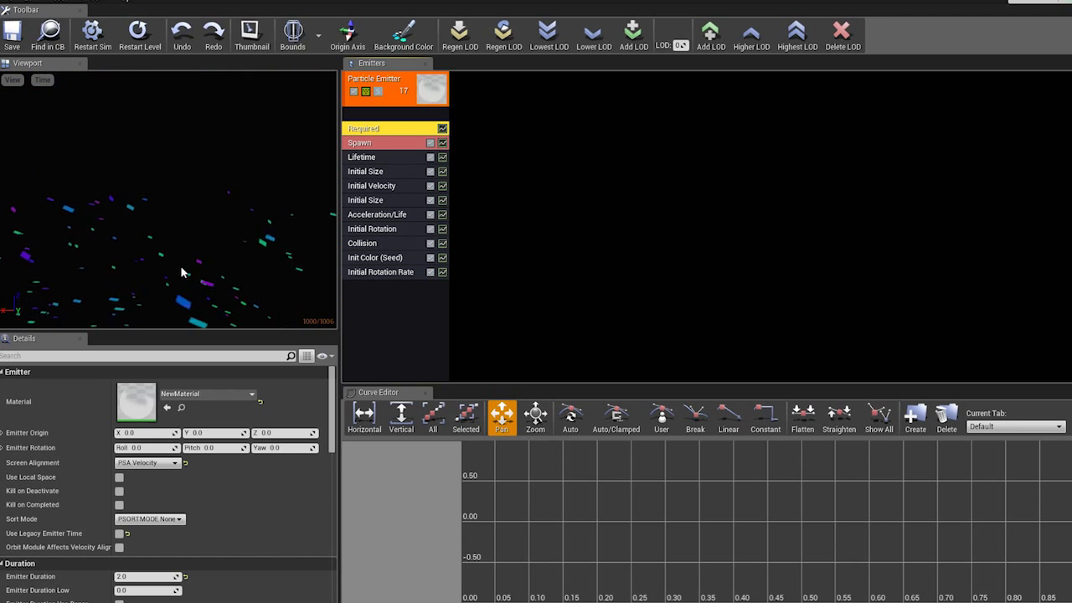
{"action": "left_click", "coordinate": [175, 463]}
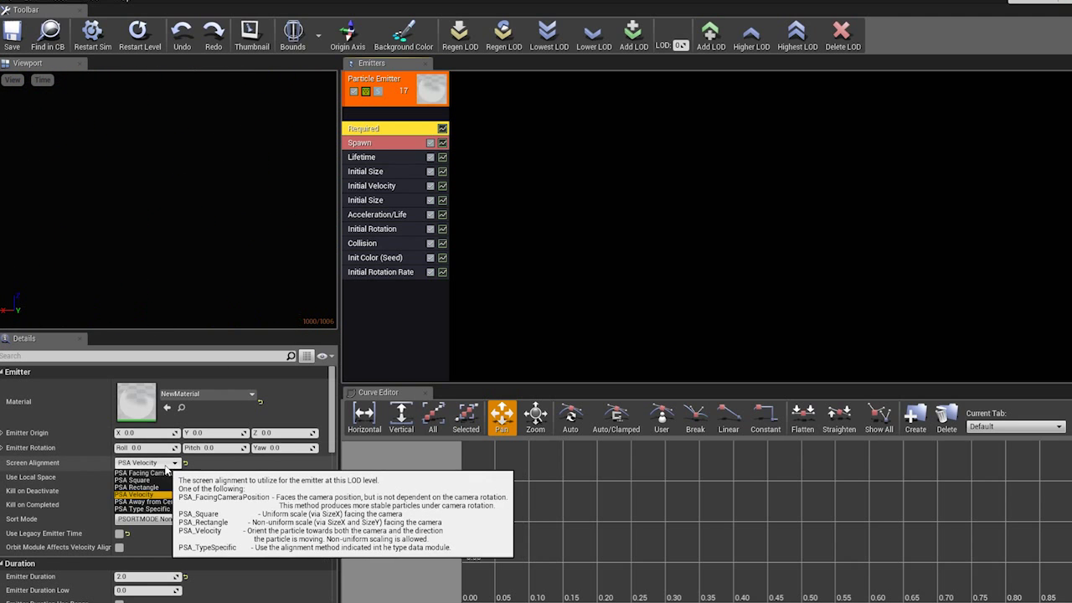
{"action": "left_click", "coordinate": [142, 480]}
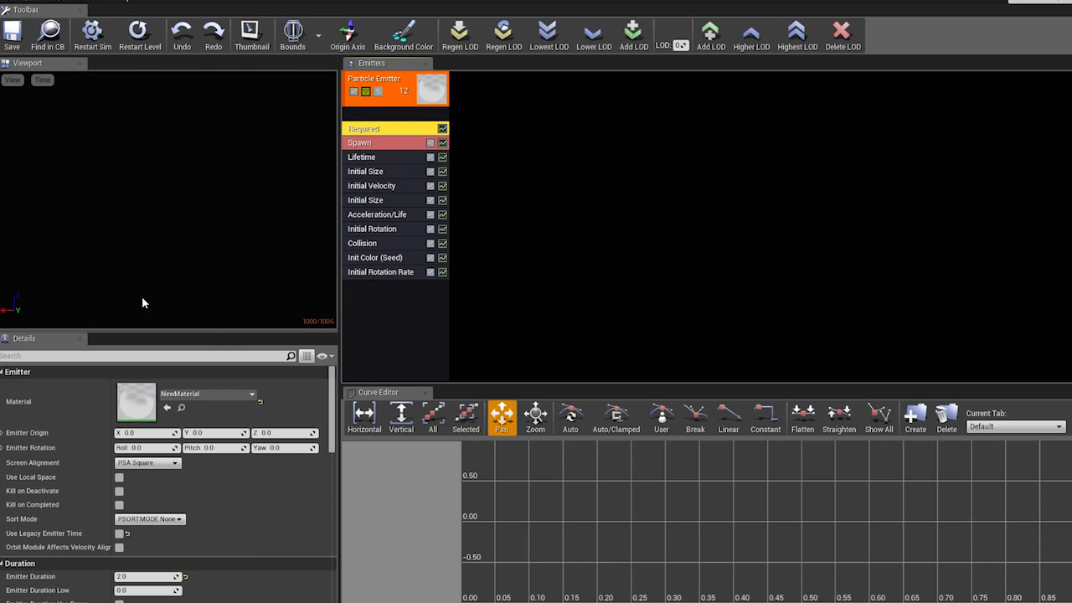
Try PSA Facing Camera Position, then settle on PSA Away from Center alignment.
{"action": "left_click", "coordinate": [150, 463]}
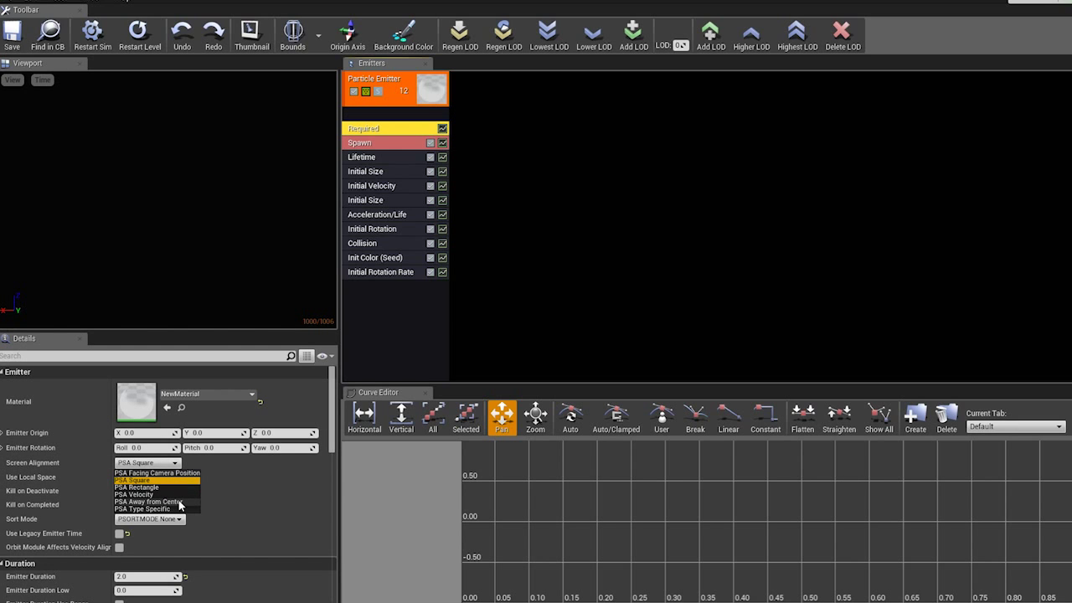
{"action": "left_click", "coordinate": [154, 473]}
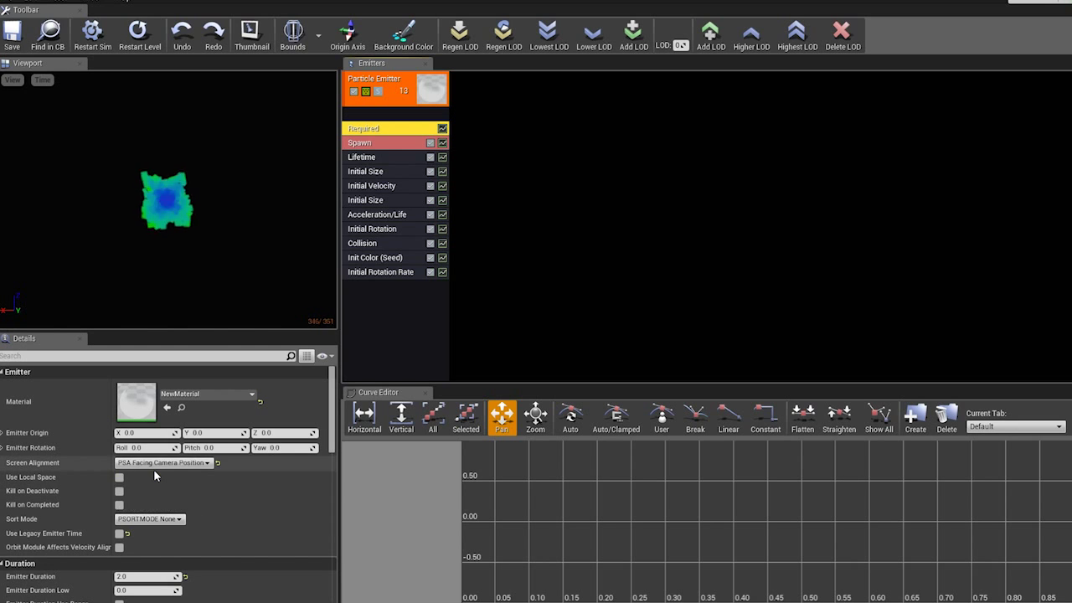
{"action": "left_click", "coordinate": [154, 465]}
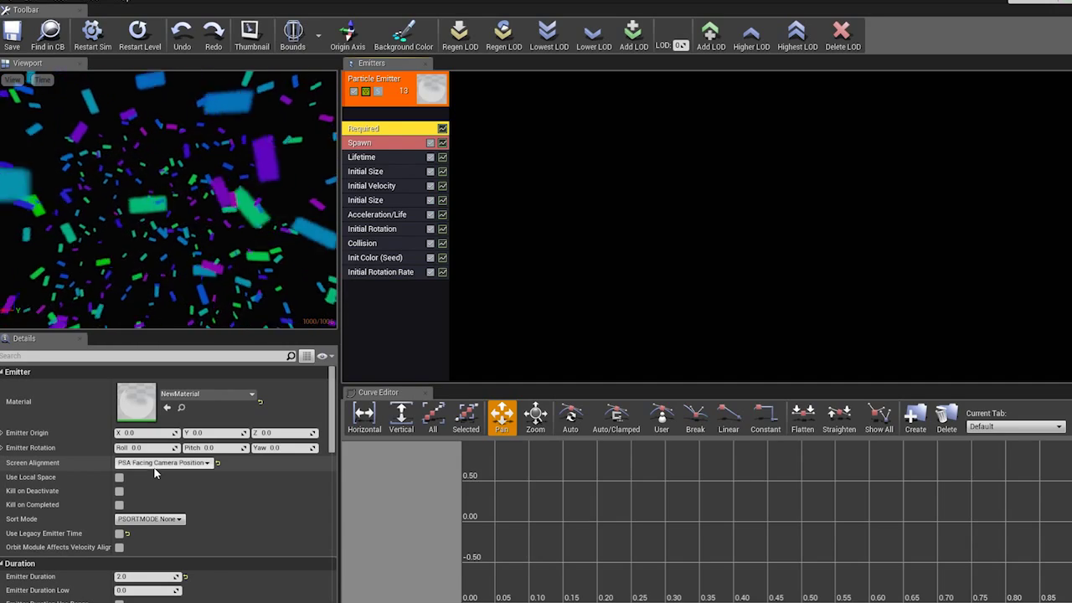
{"action": "left_click", "coordinate": [138, 501]}
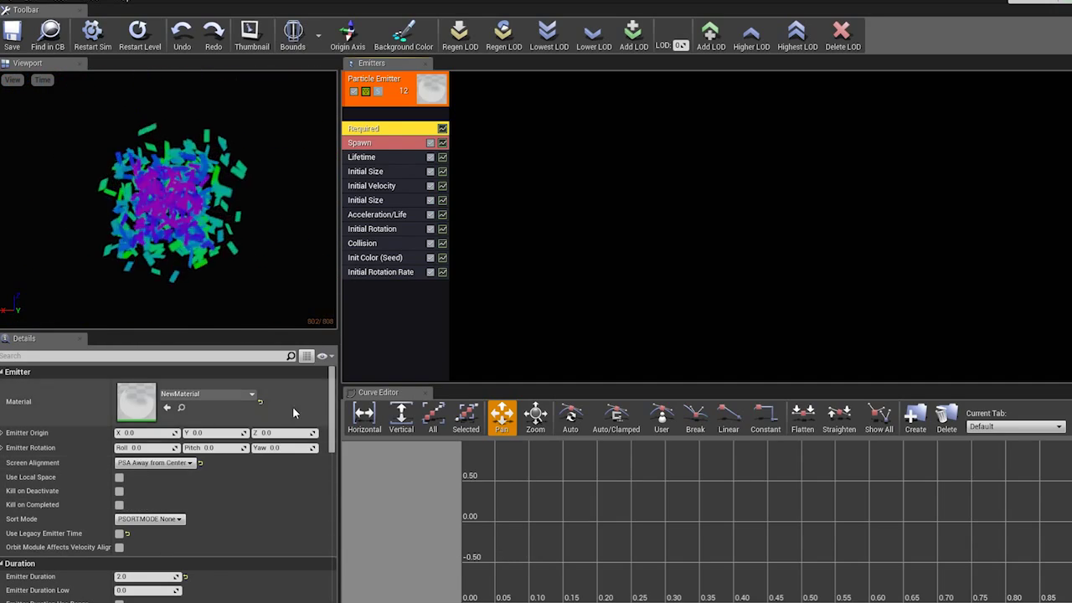